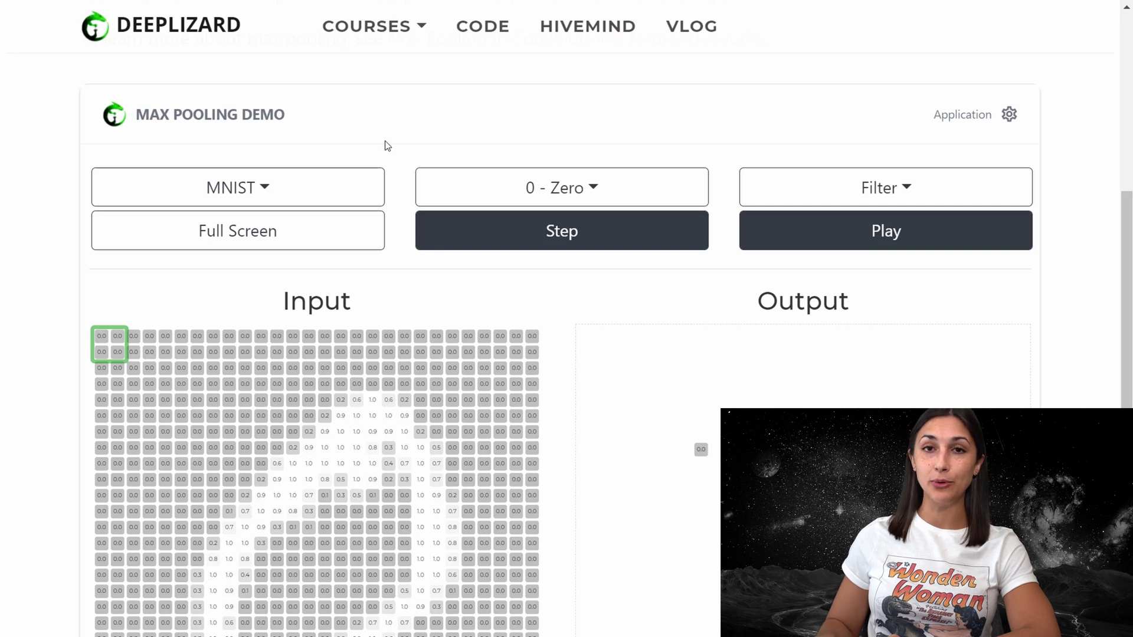
Step: Expand the MNIST dataset selector to reveal the MNIST and Fashion MNIST choices
{"action": "left_click", "coordinate": [322, 186]}
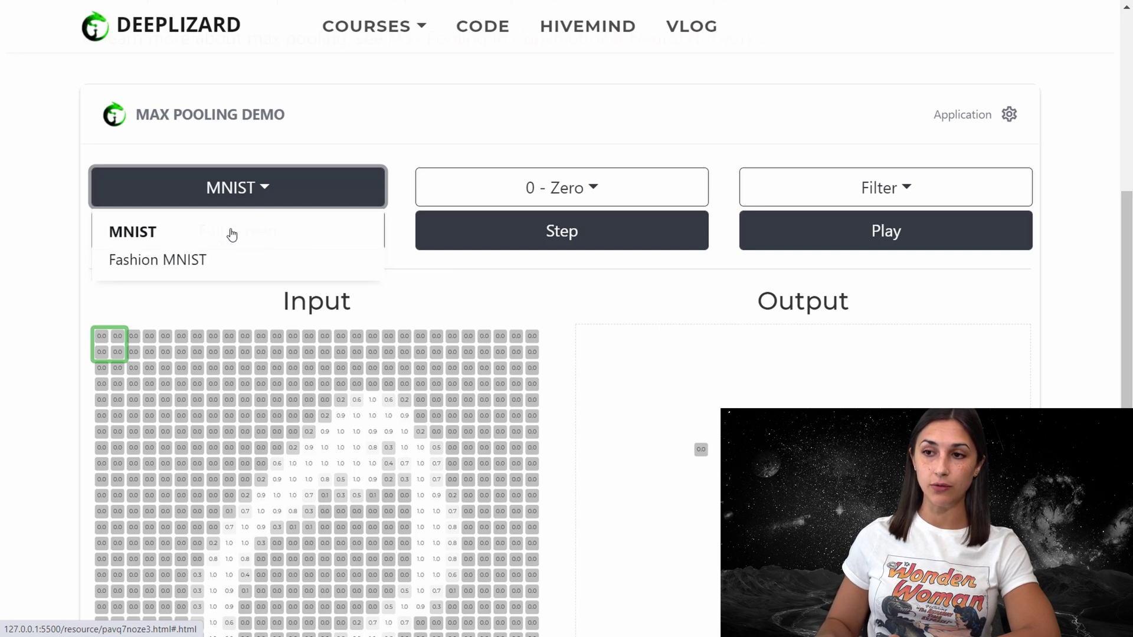
Step: Select '2 - Two' from the digit list as the MNIST input image
{"action": "left_click", "coordinate": [561, 188]}
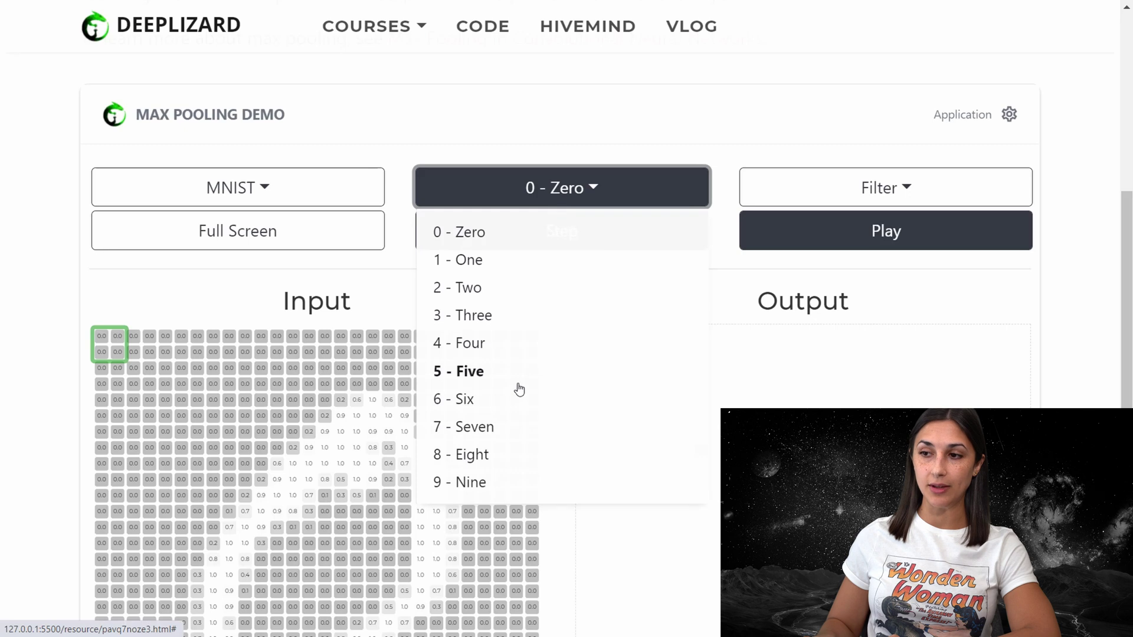
{"action": "left_click", "coordinate": [506, 298]}
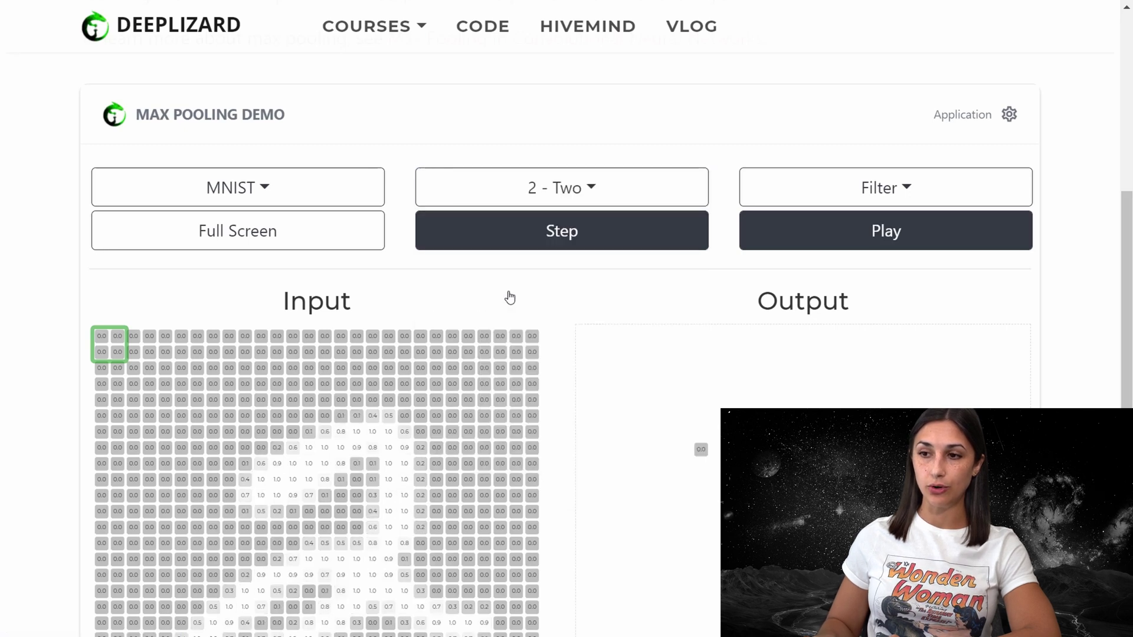
{"action": "scroll", "coordinate": [1128, 255], "scroll_direction": "down", "scroll_amount": 2}
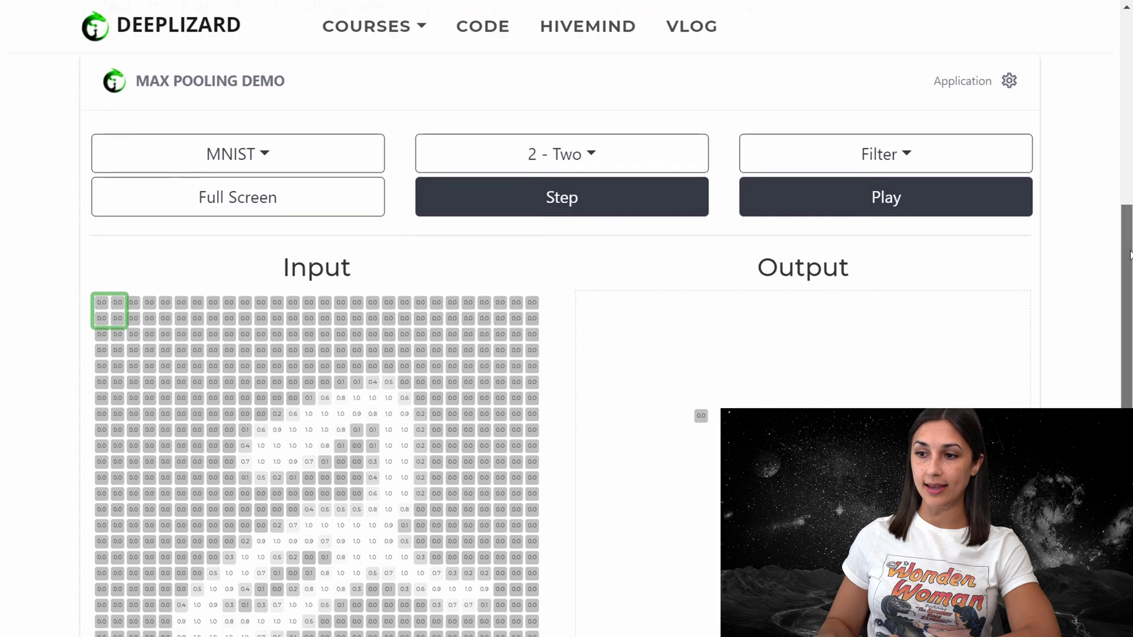
{"action": "left_click_drag", "start_coordinate": [1128, 254], "coordinate": [1129, 301]}
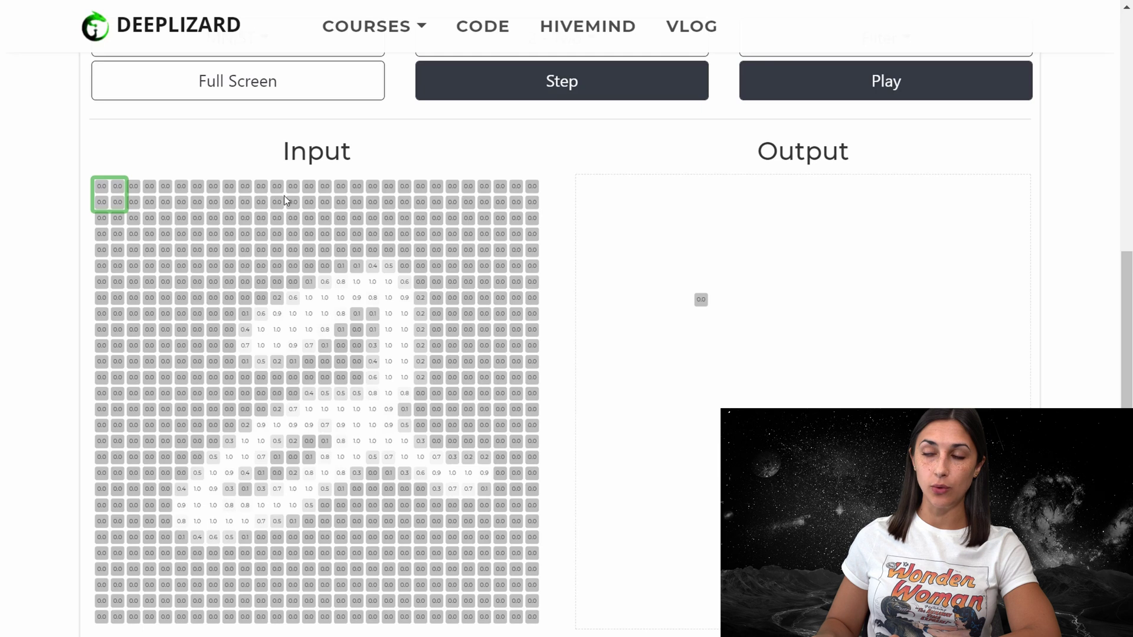
{"action": "left_click_drag", "start_coordinate": [1128, 295], "coordinate": [1128, 268]}
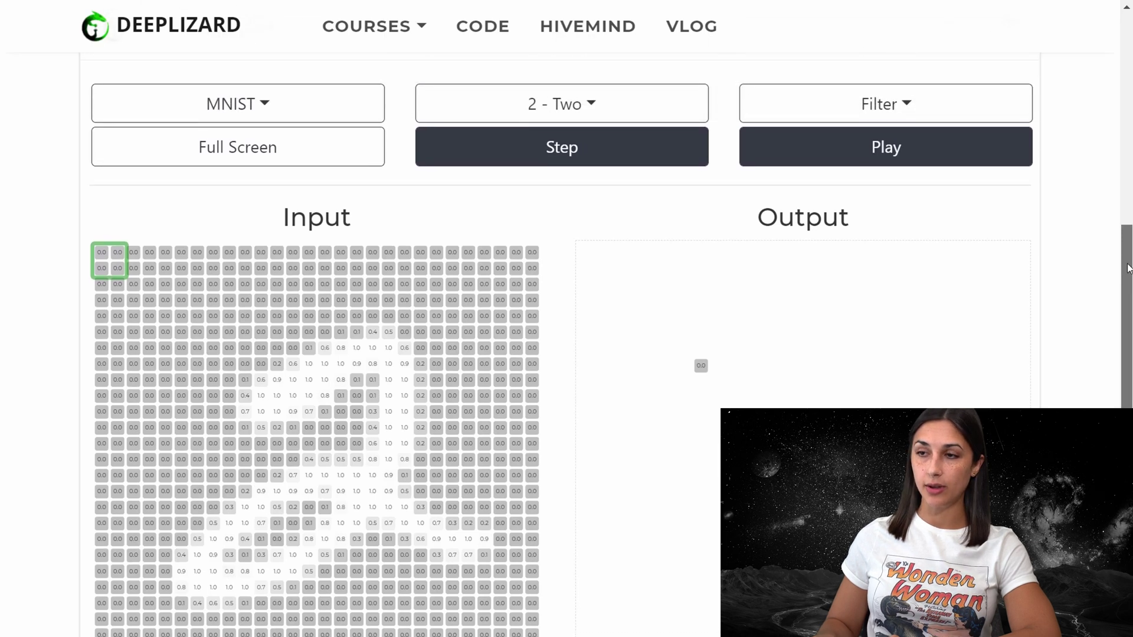
{"action": "left_click", "coordinate": [962, 112]}
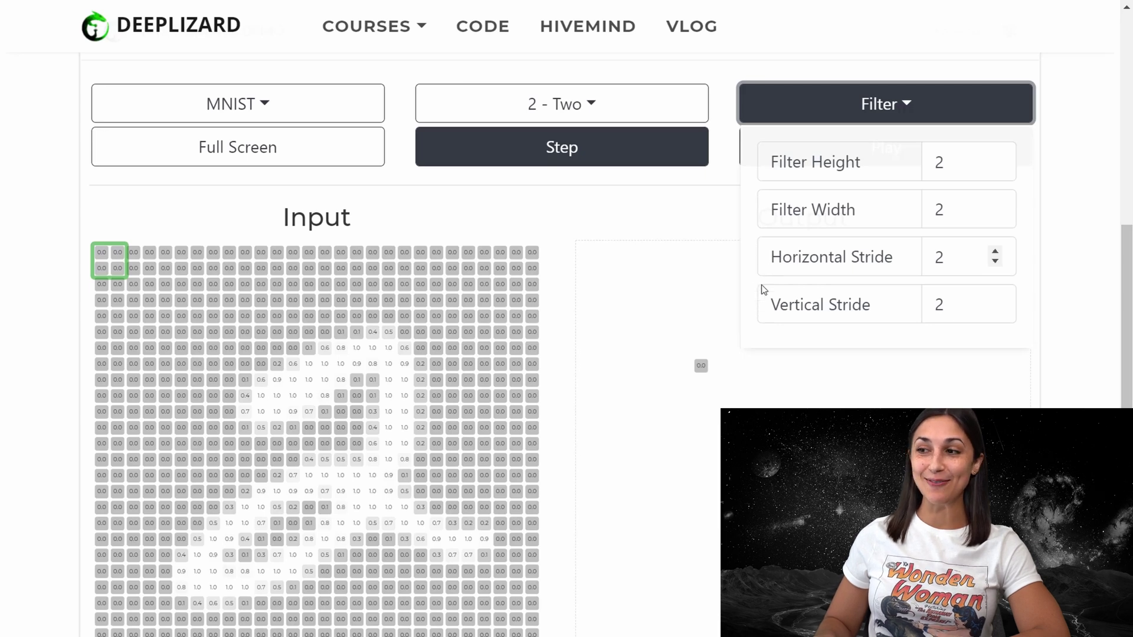
{"action": "scroll", "coordinate": [768, 302], "scroll_direction": "down", "scroll_amount": 1}
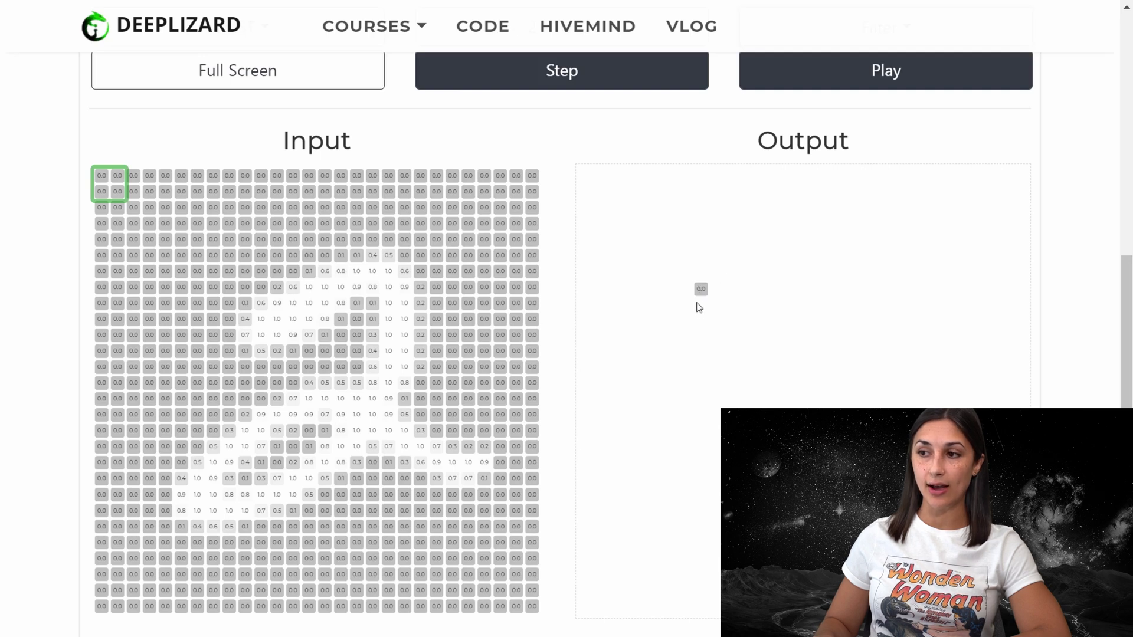
Step: Step the 2x2 pooling window rightward across the top rows, producing the first seven outputs
{"action": "left_click", "coordinate": [612, 86]}
{"action": "left_click", "coordinate": [612, 87]}
{"action": "left_click", "coordinate": [613, 86]}
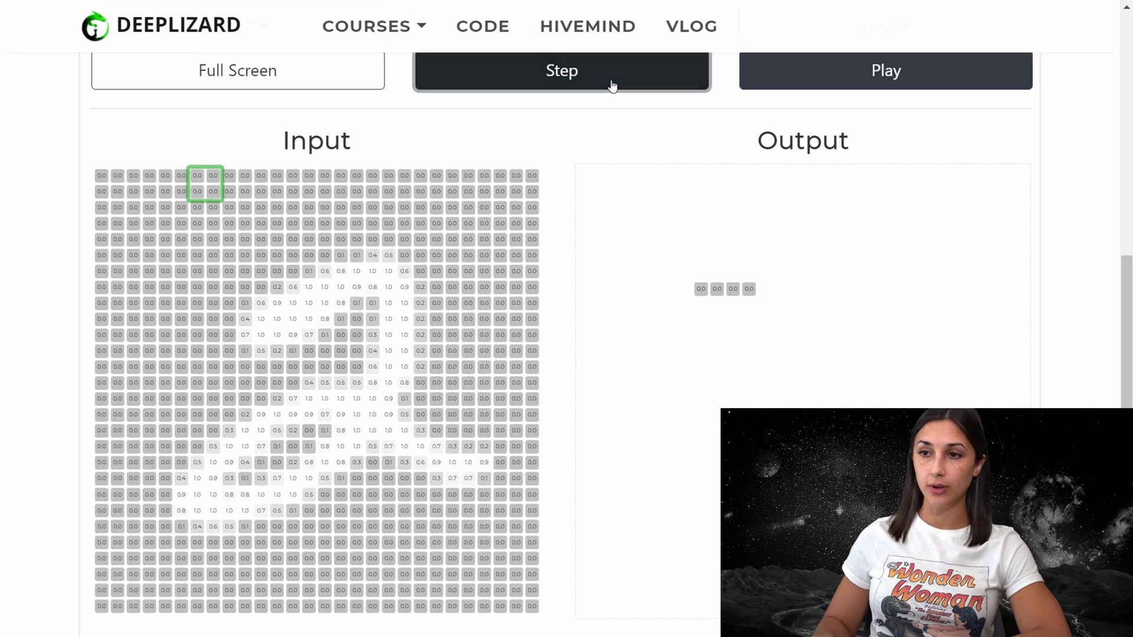
{"action": "left_click", "coordinate": [612, 86]}
{"action": "left_click", "coordinate": [612, 86]}
{"action": "left_click", "coordinate": [612, 86]}
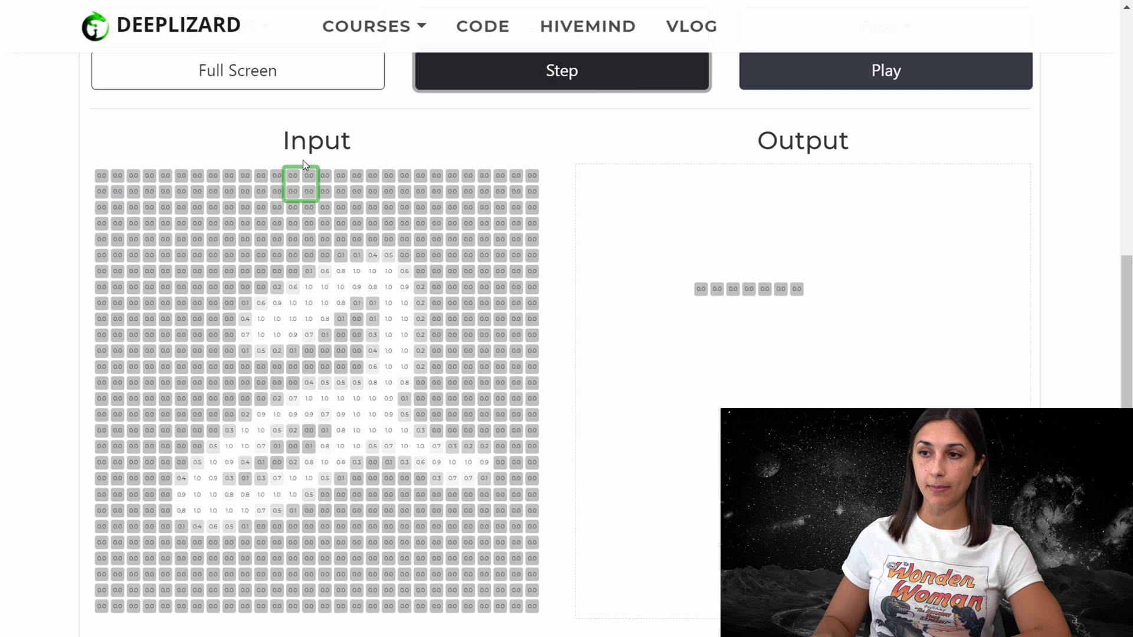
Step: Pool the remaining windows to the right edge, completing the 14-value row, then move down
{"action": "left_click", "coordinate": [558, 76]}
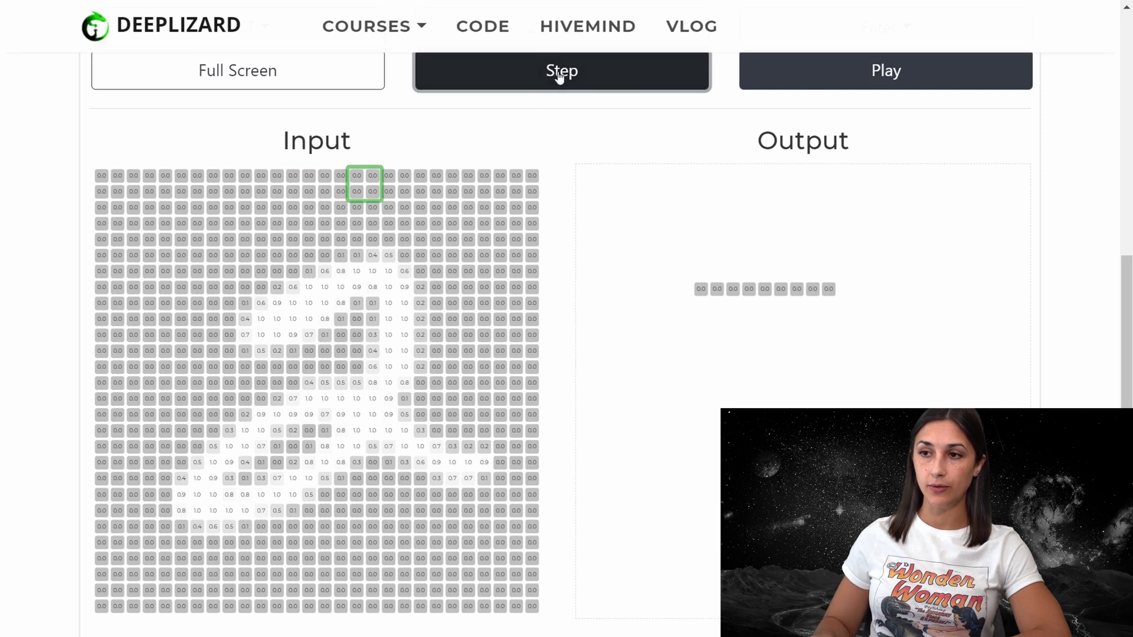
{"action": "left_click", "coordinate": [560, 75]}
{"action": "left_click", "coordinate": [560, 75]}
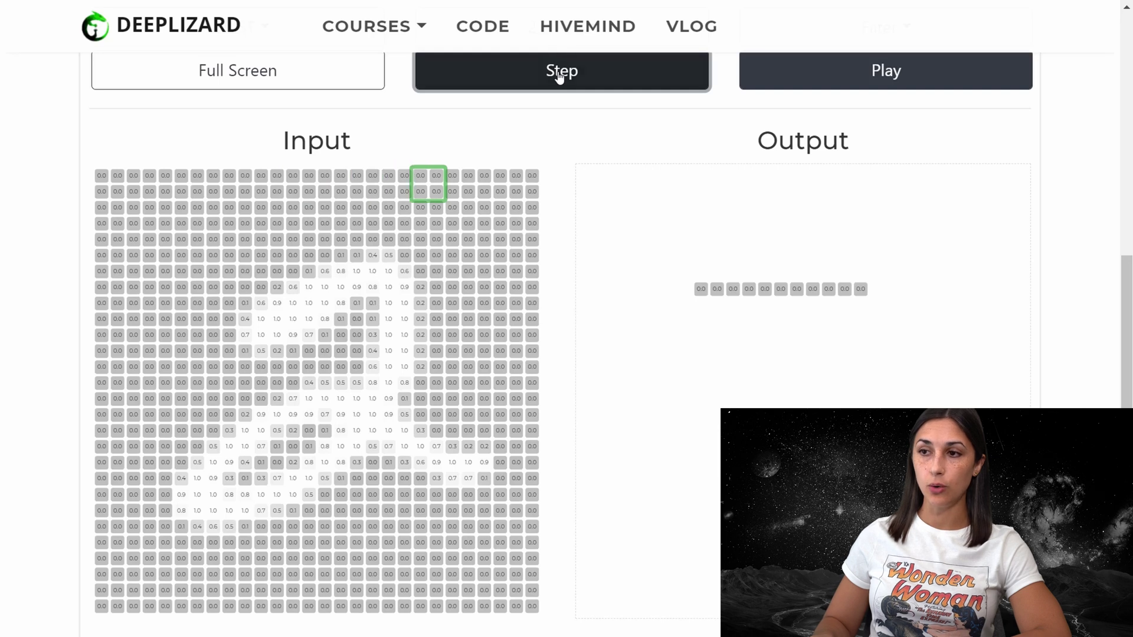
{"action": "left_click", "coordinate": [559, 75]}
{"action": "left_click", "coordinate": [560, 75]}
{"action": "left_click", "coordinate": [560, 75]}
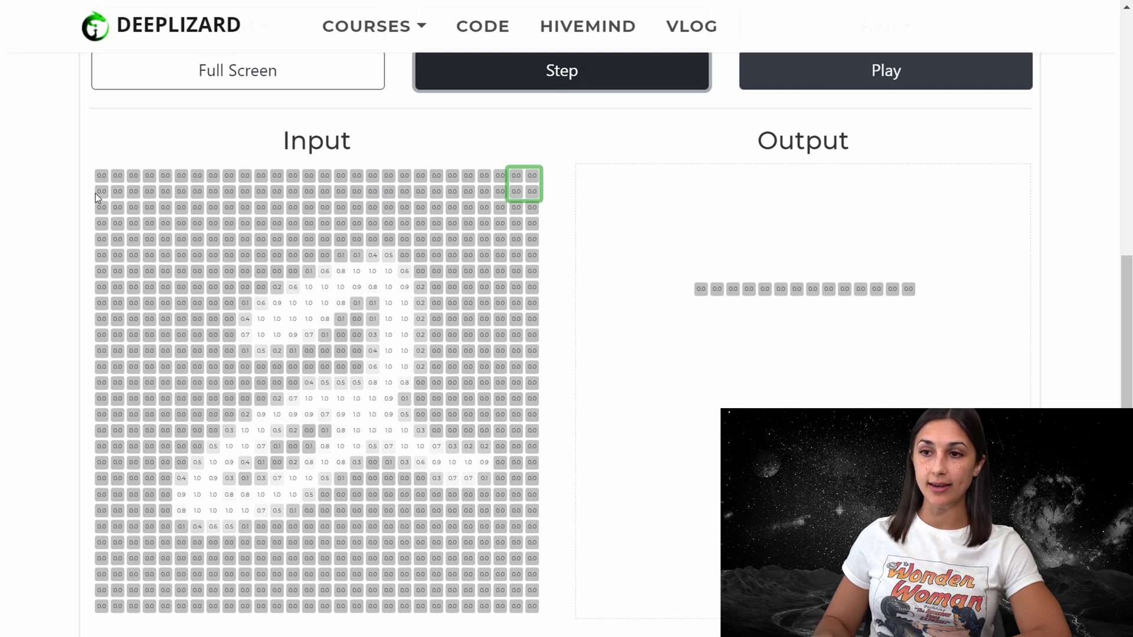
{"action": "left_click", "coordinate": [520, 85]}
{"action": "key", "text": "ctrl+plus"}
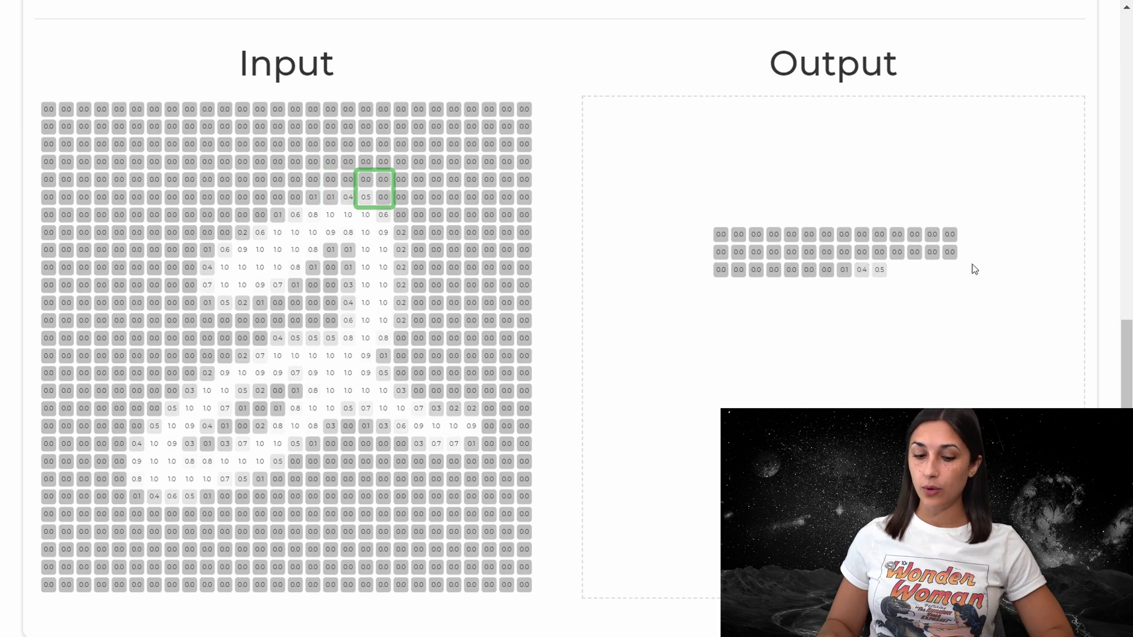
Step: Reset the zoom and play pooling through to a full 14x14 output of the two
{"action": "key", "text": "ctrl+minus"}
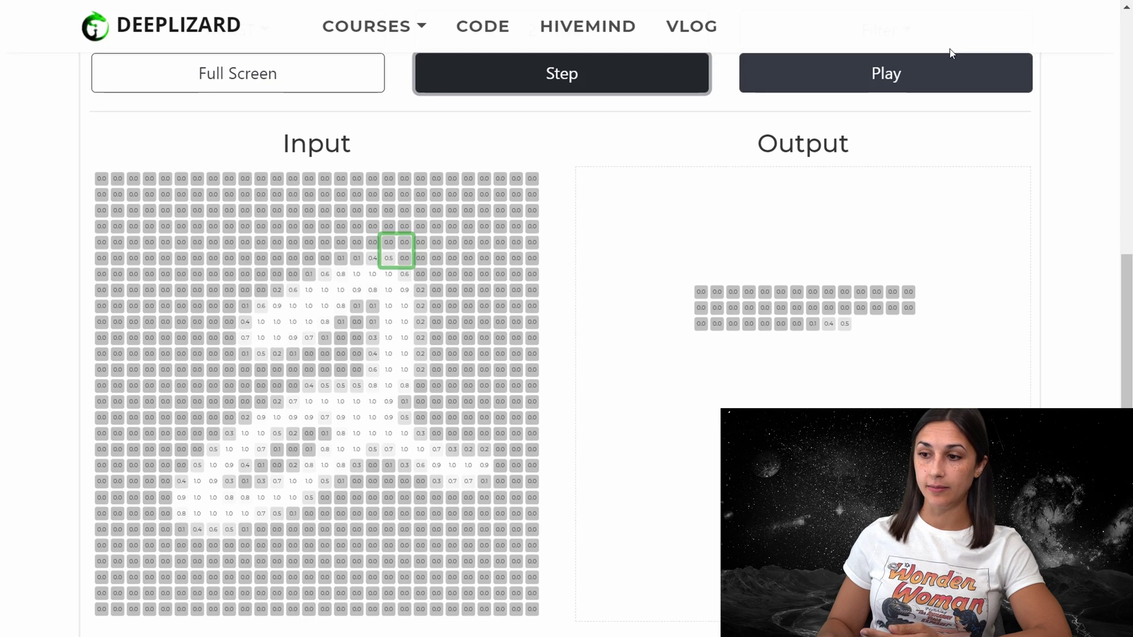
{"action": "left_click", "coordinate": [925, 81]}
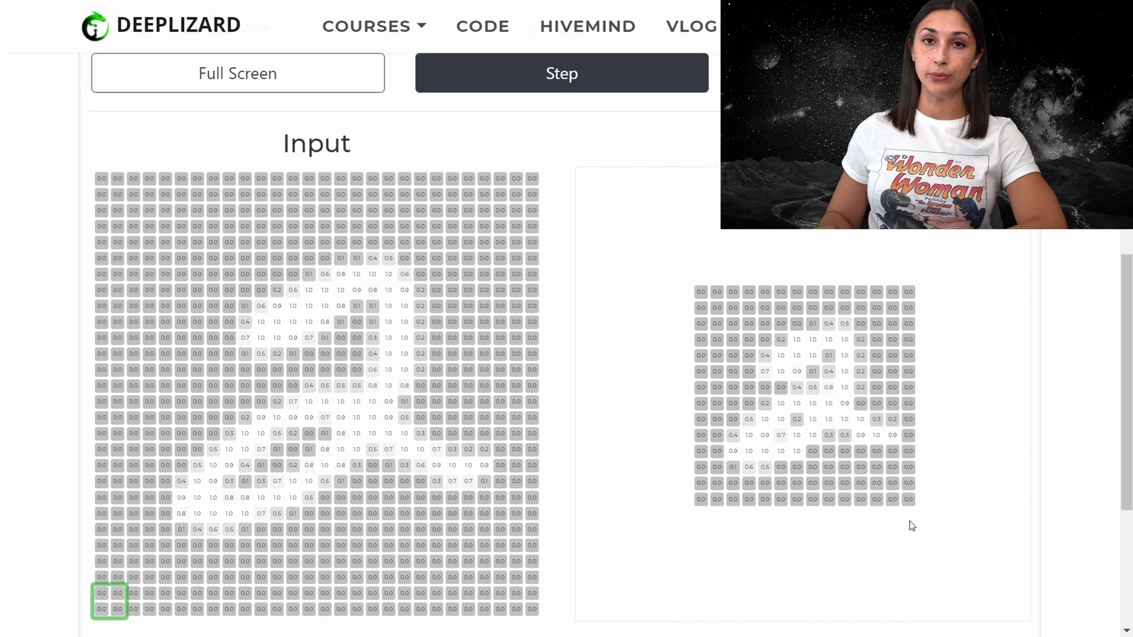
{"action": "key", "text": "ctrl+minus"}
{"action": "key", "text": "ctrl+minus"}
{"action": "key", "text": "ctrl+minus"}
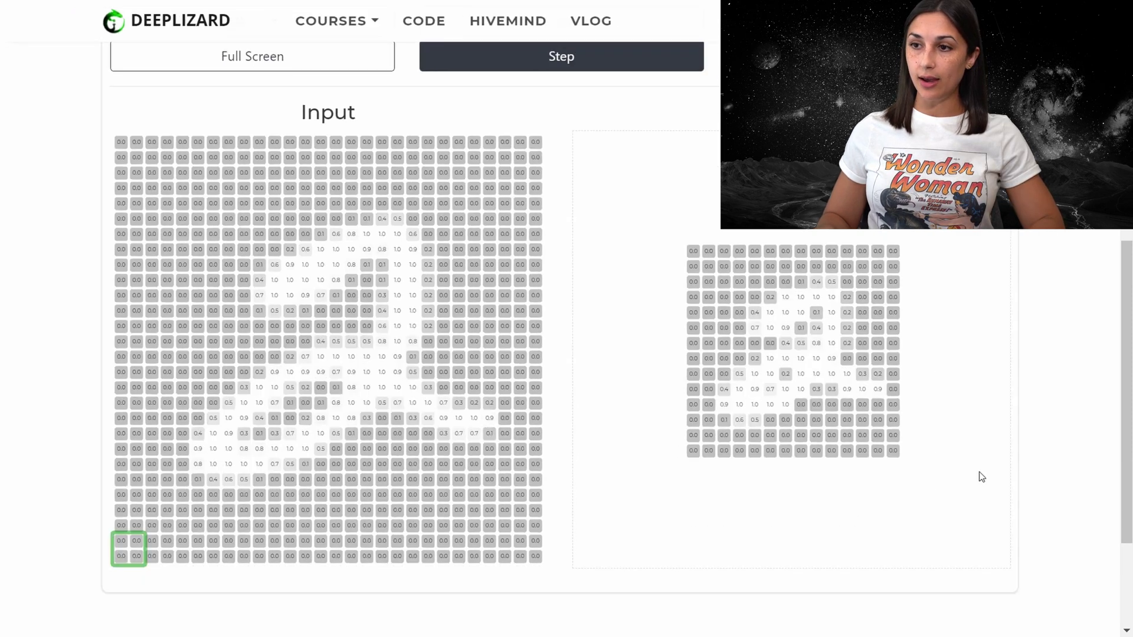
Step: Choose Fashion MNIST as the dataset and Sandal as the input image
{"action": "left_click_drag", "start_coordinate": [1127, 436], "coordinate": [1131, 369]}
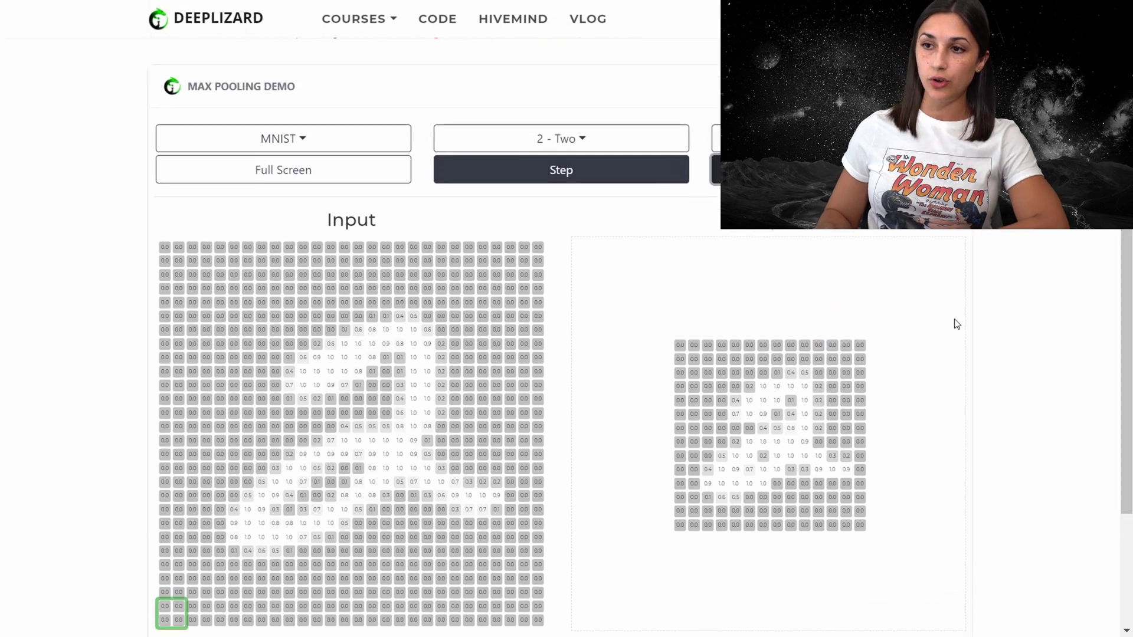
{"action": "left_click", "coordinate": [369, 142]}
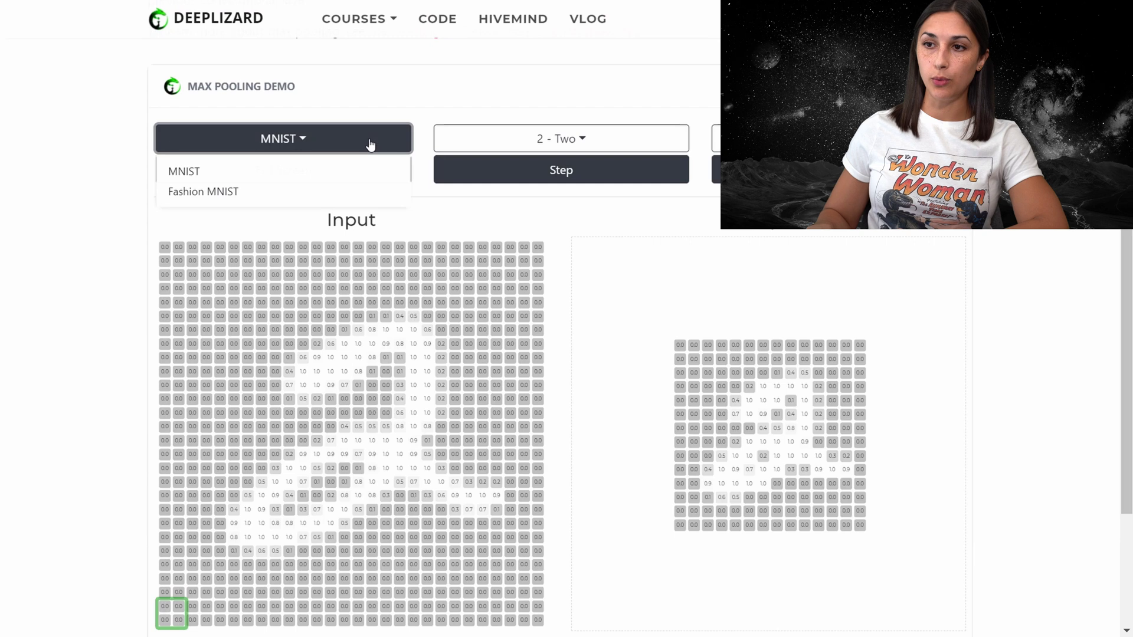
{"action": "left_click", "coordinate": [295, 195]}
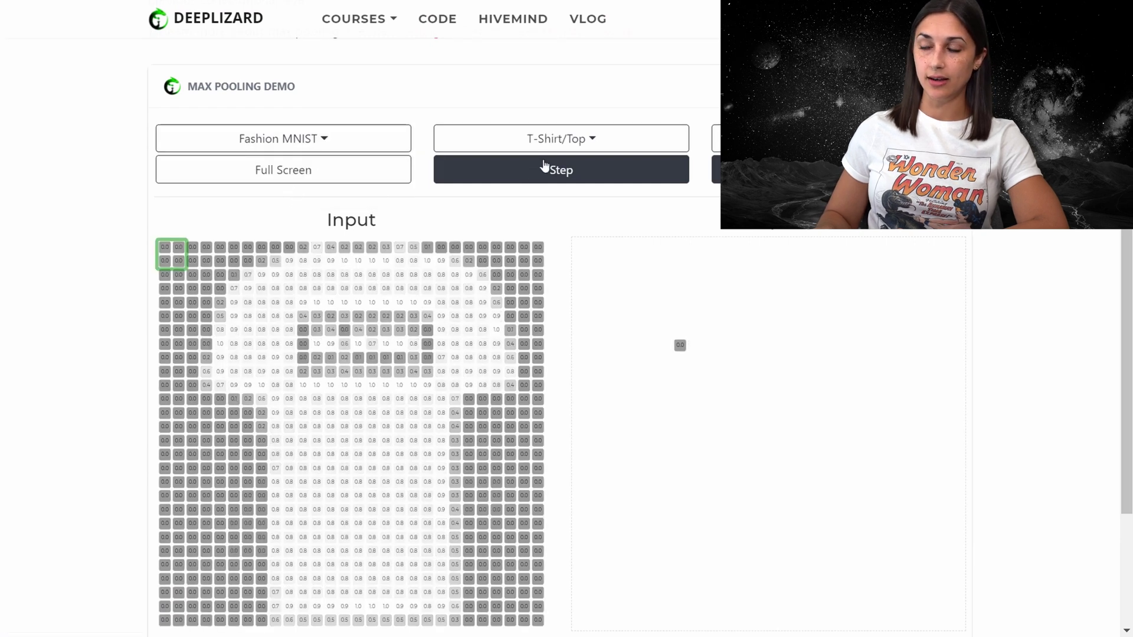
{"action": "left_click", "coordinate": [580, 142]}
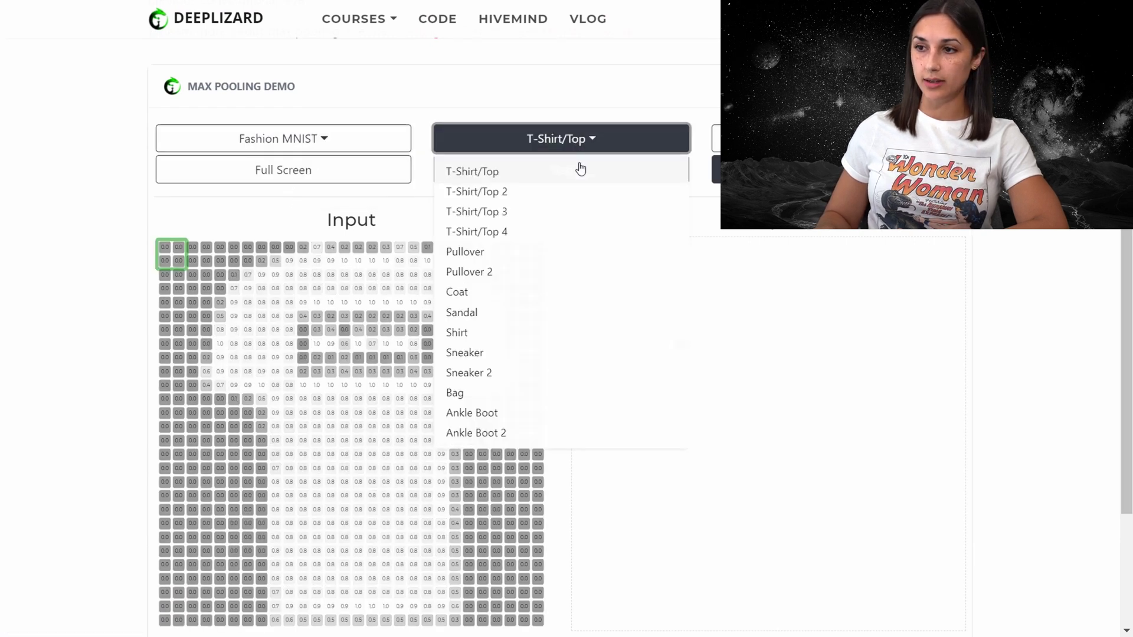
{"action": "left_click", "coordinate": [500, 312]}
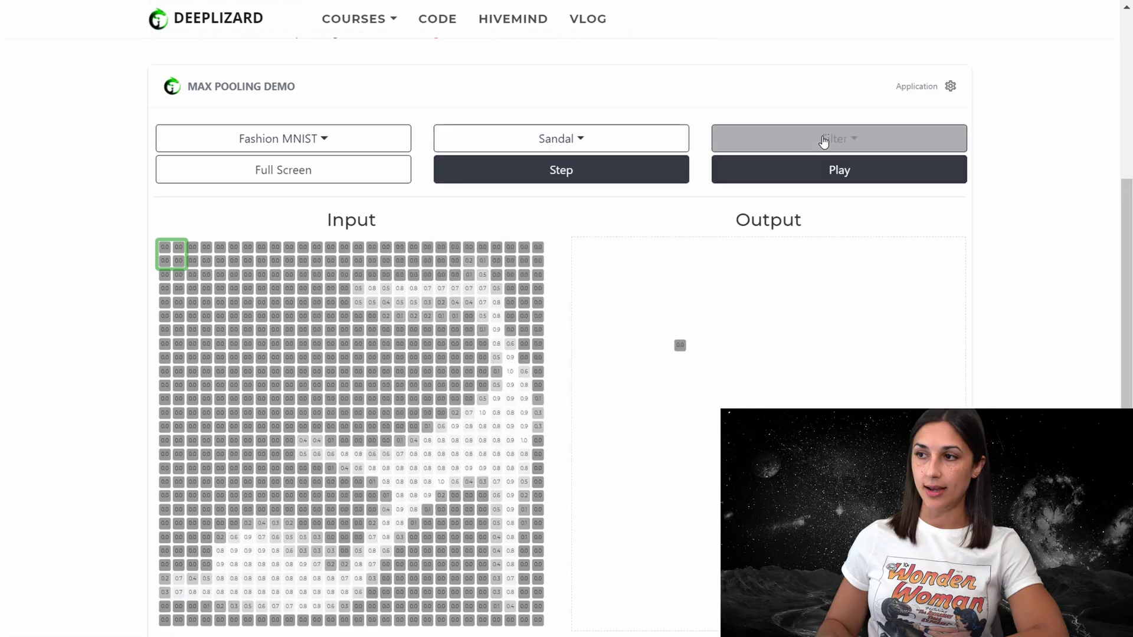
{"action": "left_click", "coordinate": [825, 140]}
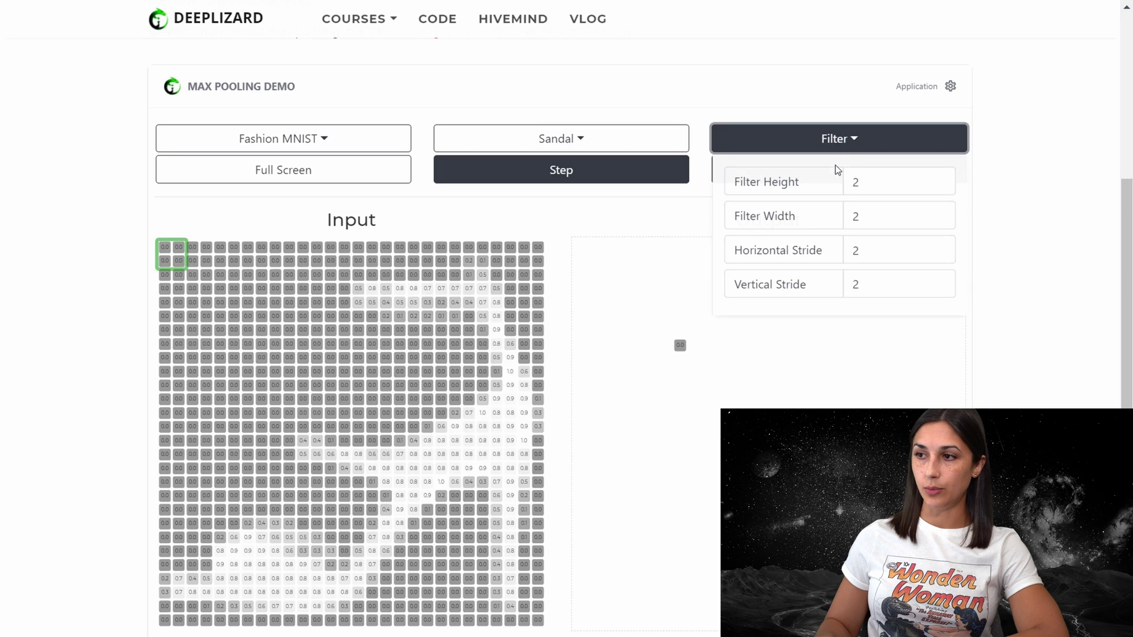
Step: Set filter height and width to 3 with stride 2, then start pooling the sandal
{"action": "left_click", "coordinate": [940, 177]}
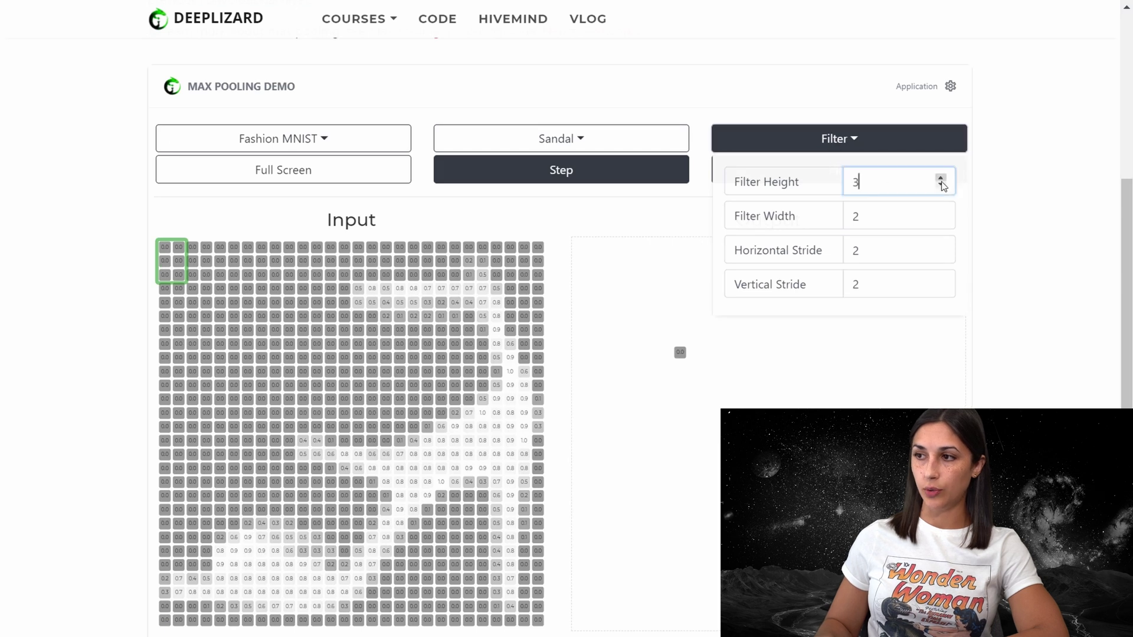
{"action": "left_click", "coordinate": [940, 212]}
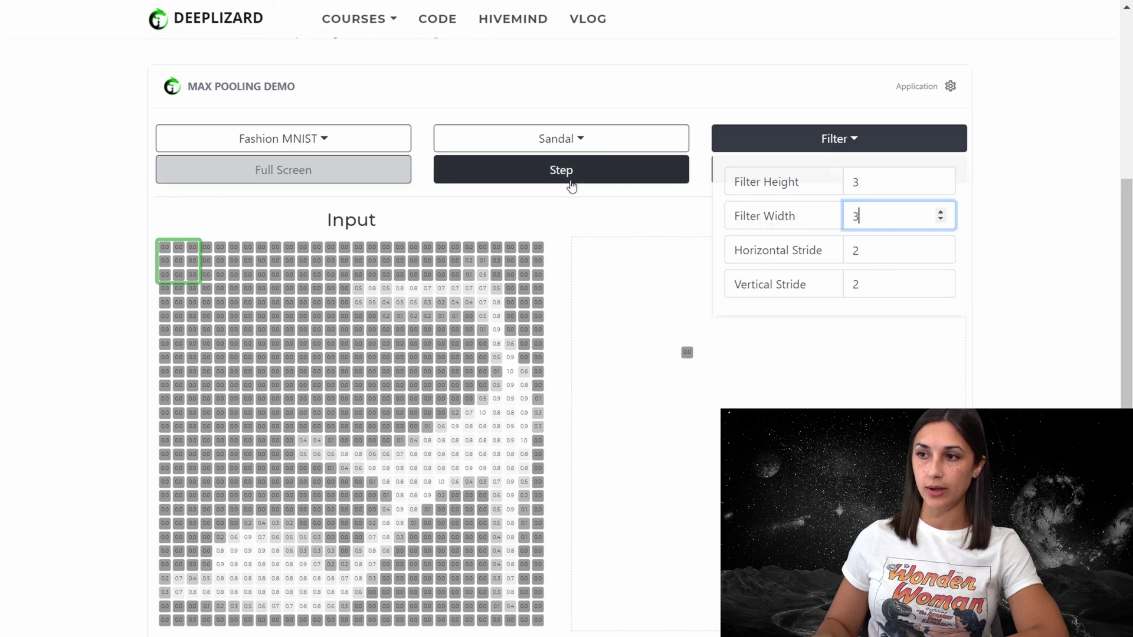
{"action": "left_click", "coordinate": [581, 210]}
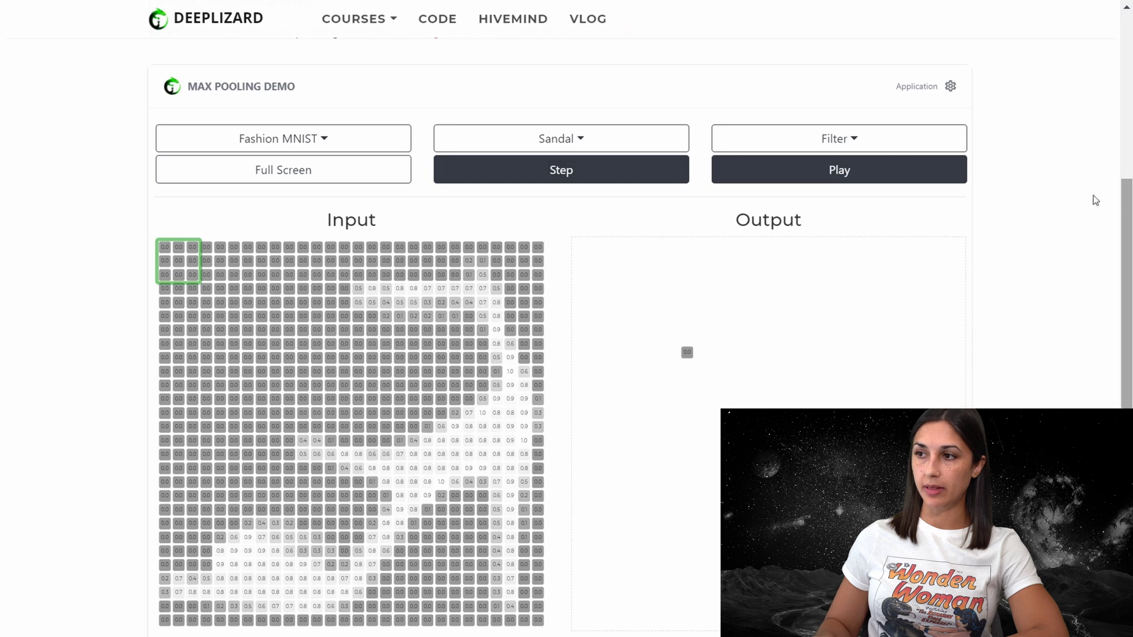
{"action": "left_click", "coordinate": [930, 172]}
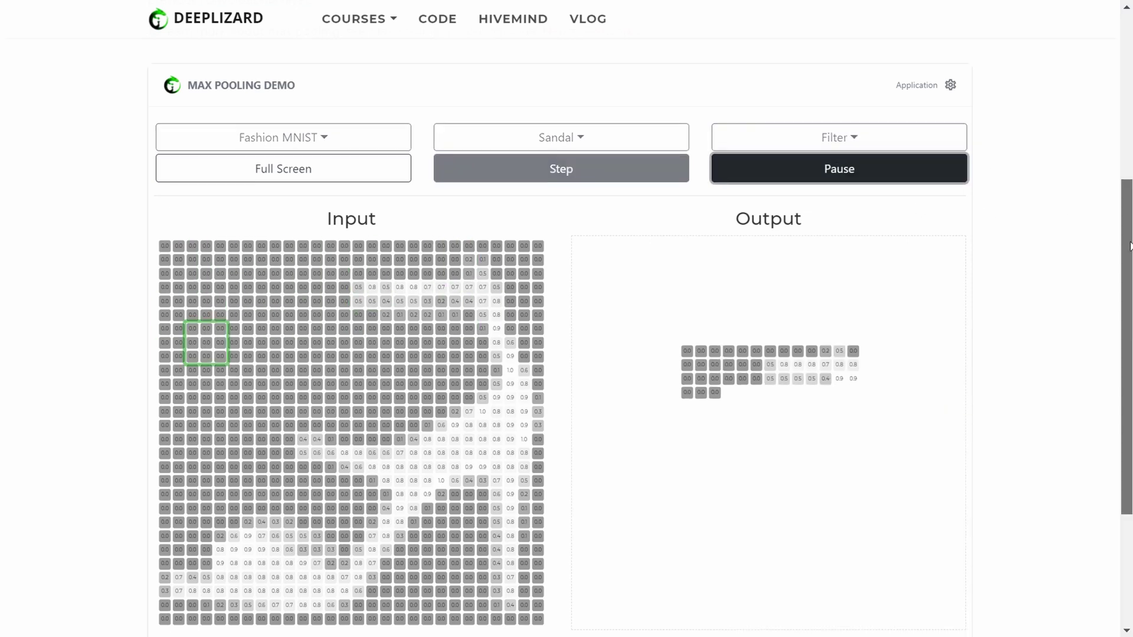
Step: Scroll down to follow the sandal's pooled output grid as the animation fills it
{"action": "scroll", "coordinate": [1129, 266], "scroll_direction": "down", "scroll_amount": 2}
{"action": "scroll", "coordinate": [1129, 267], "scroll_direction": "down", "scroll_amount": 1}
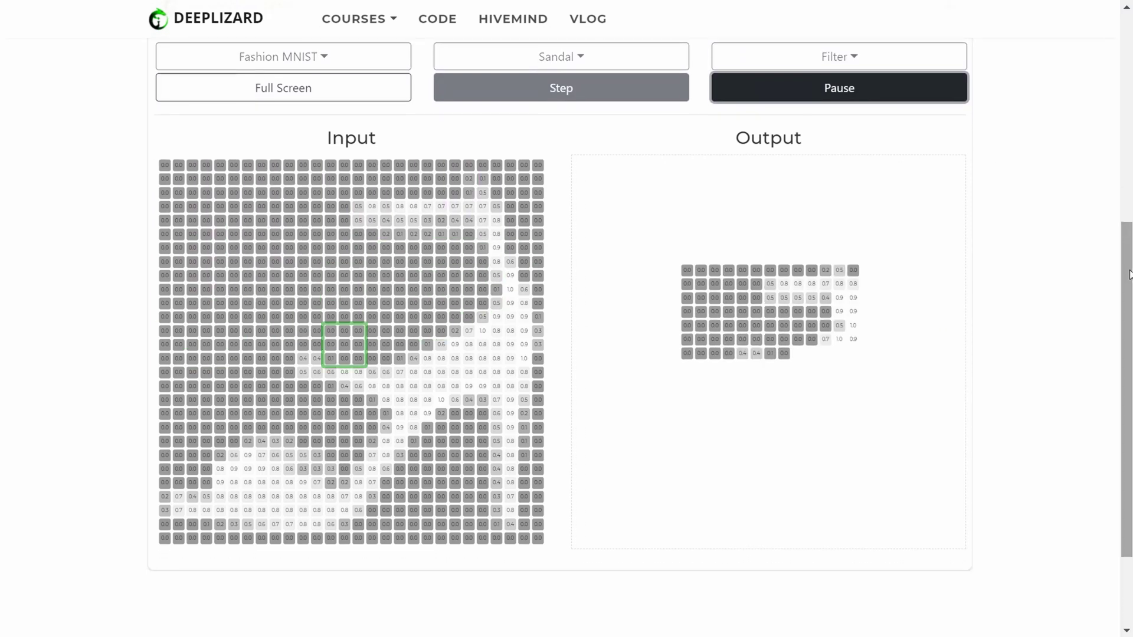